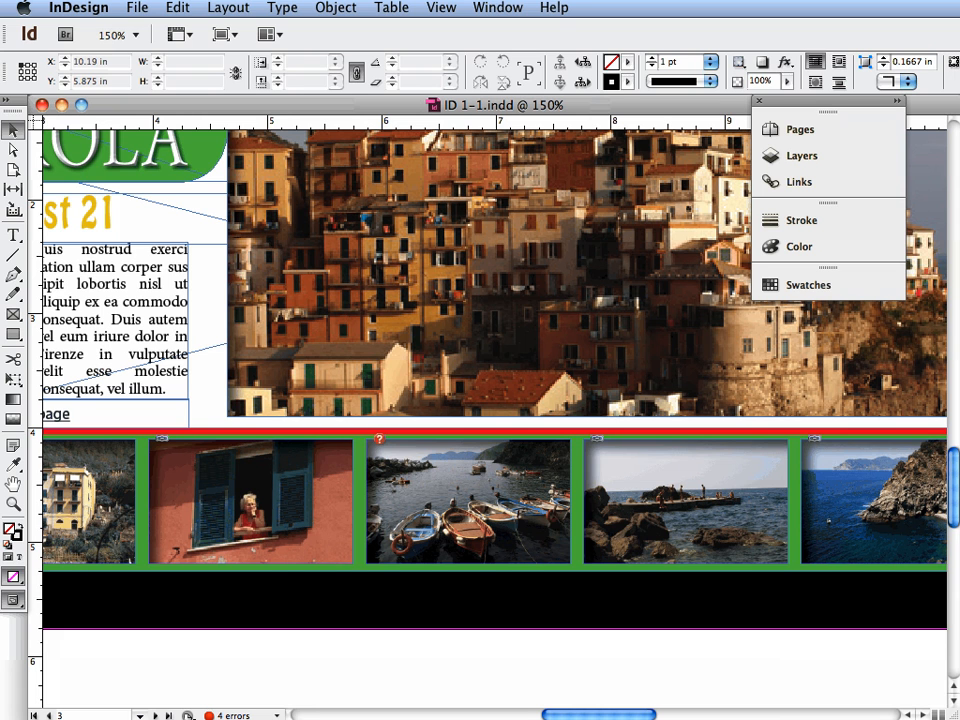
Open the Links panel and reposition the collapsed panel dock so the full panel fits on screen
click(808, 692)
click(506, 7)
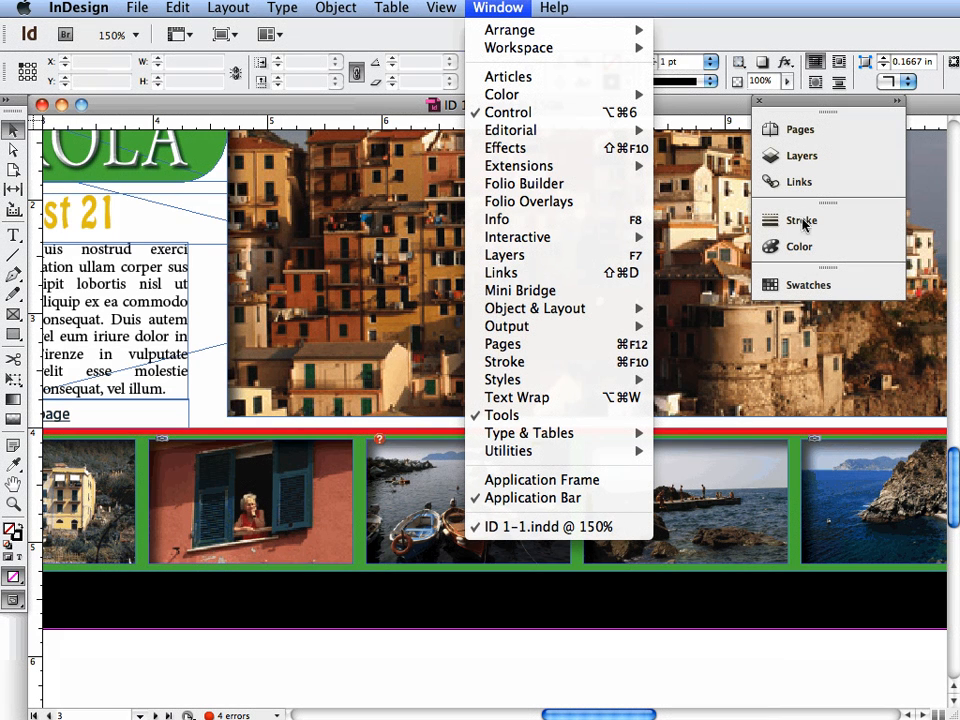
click(802, 181)
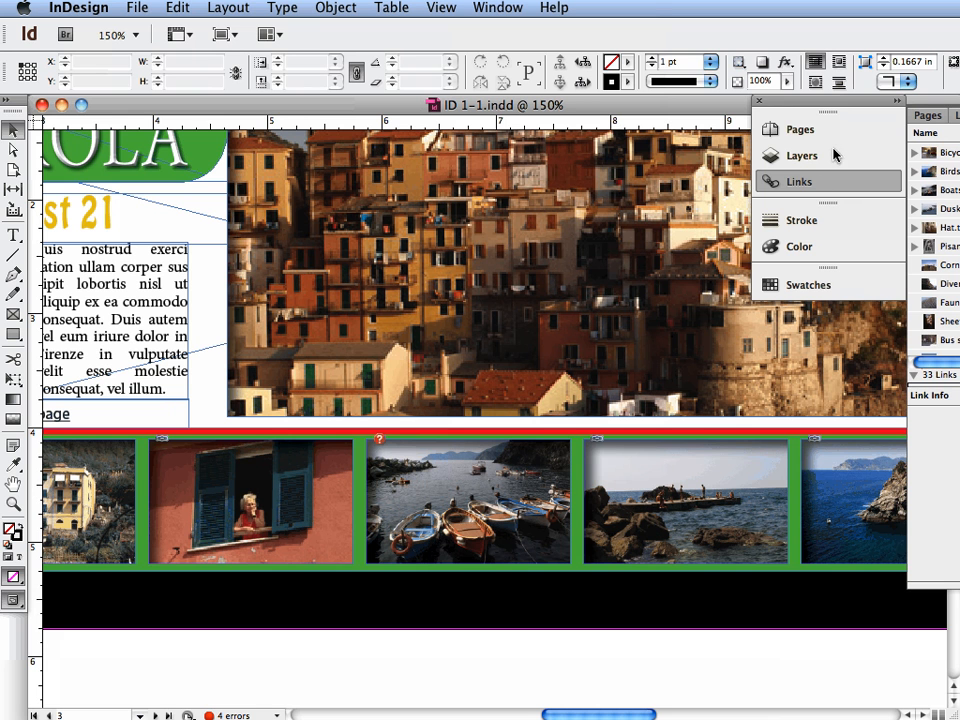
drag(842, 101, 662, 101)
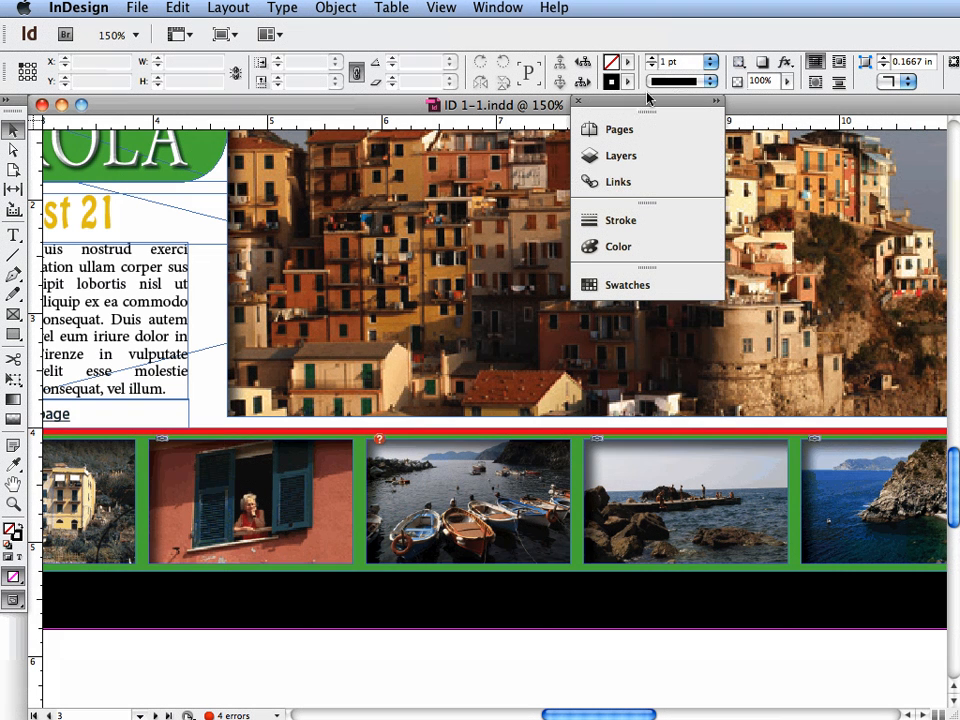
click(606, 182)
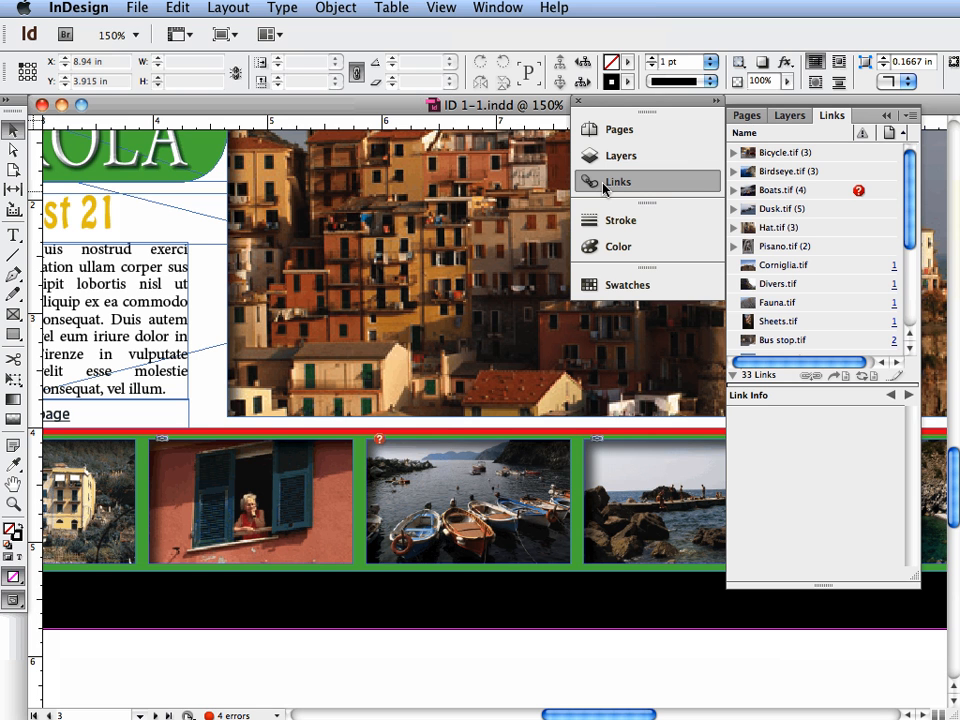
Relink all missing instances of Boats.tif to the Boats.tif file in the Desktop folder
click(733, 190)
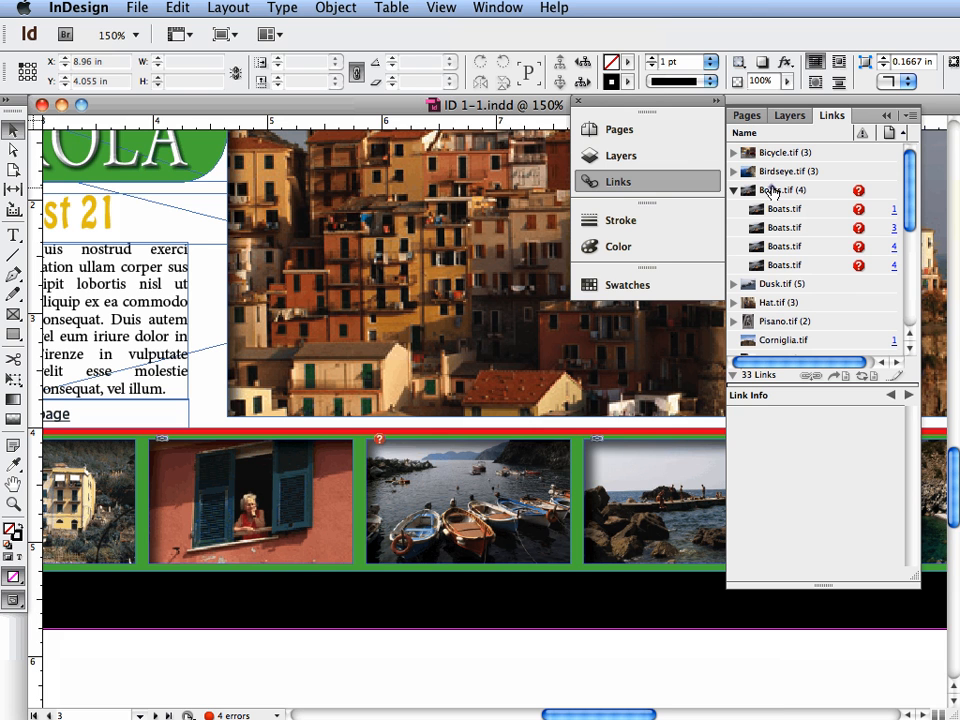
click(773, 190)
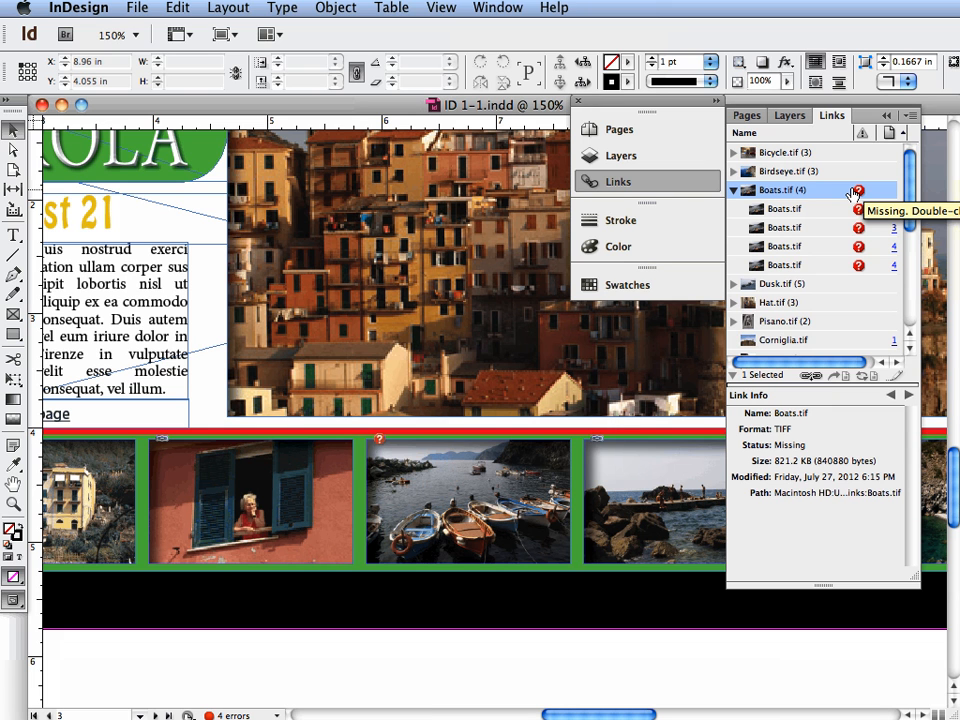
click(803, 376)
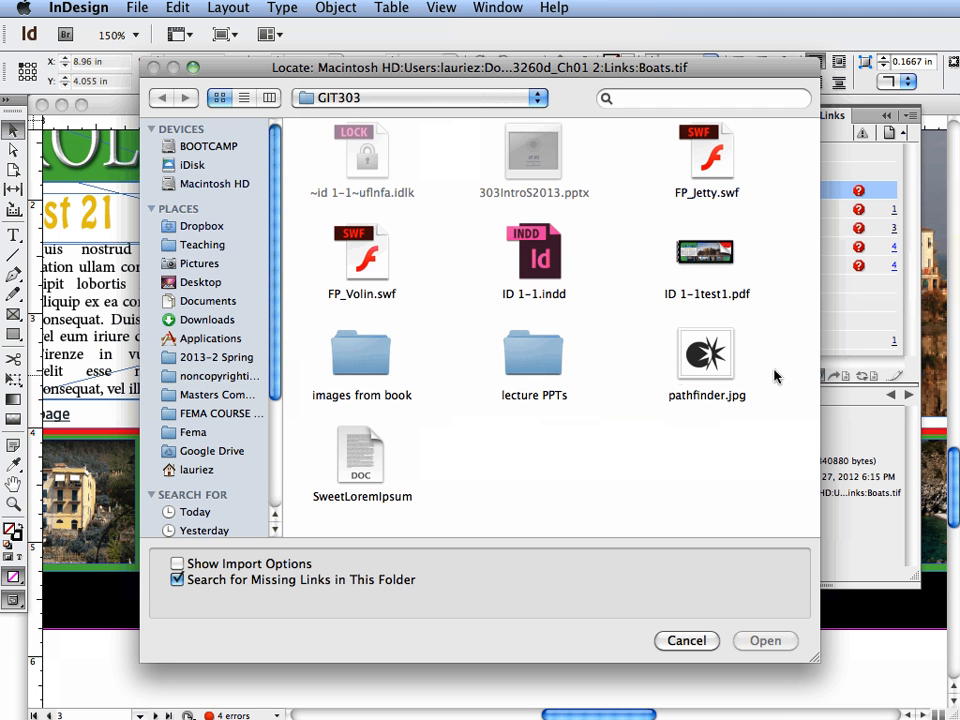
click(203, 282)
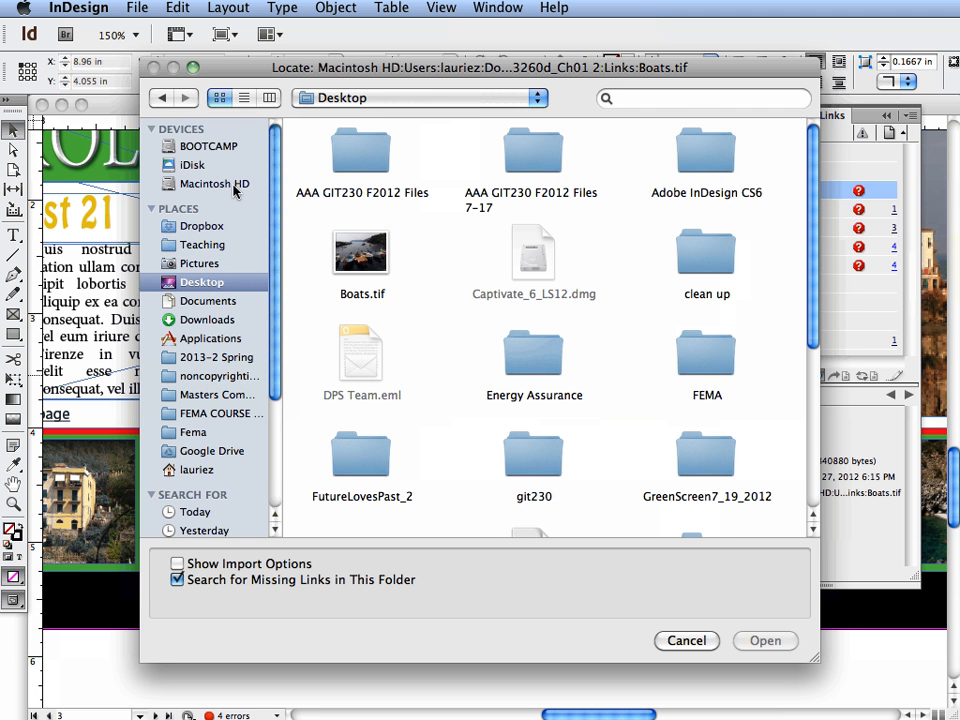
click(244, 97)
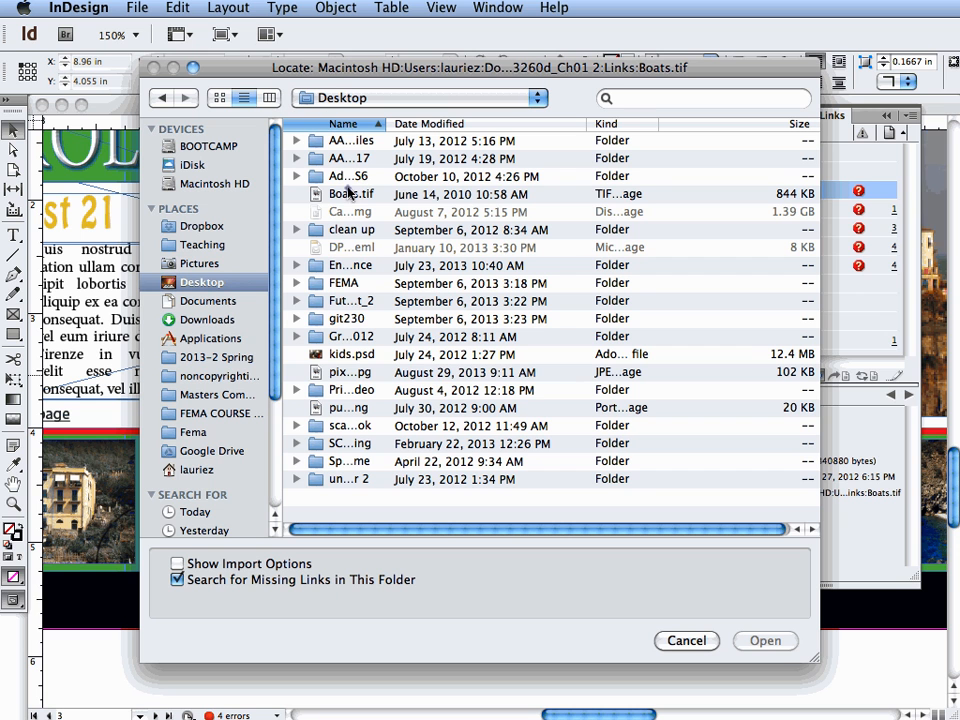
key(b)
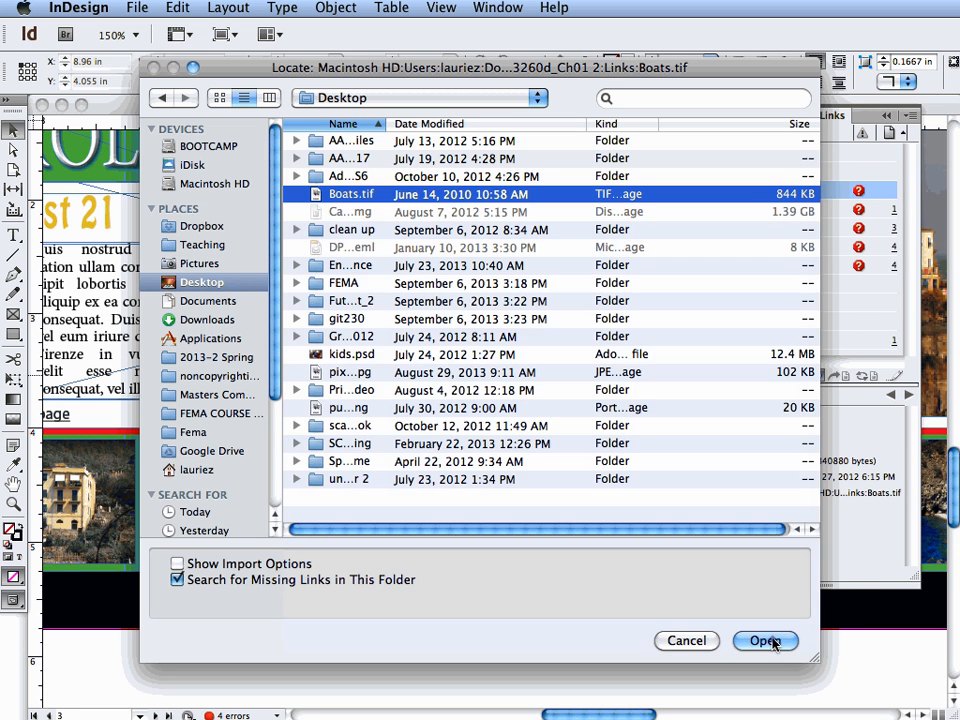
click(766, 640)
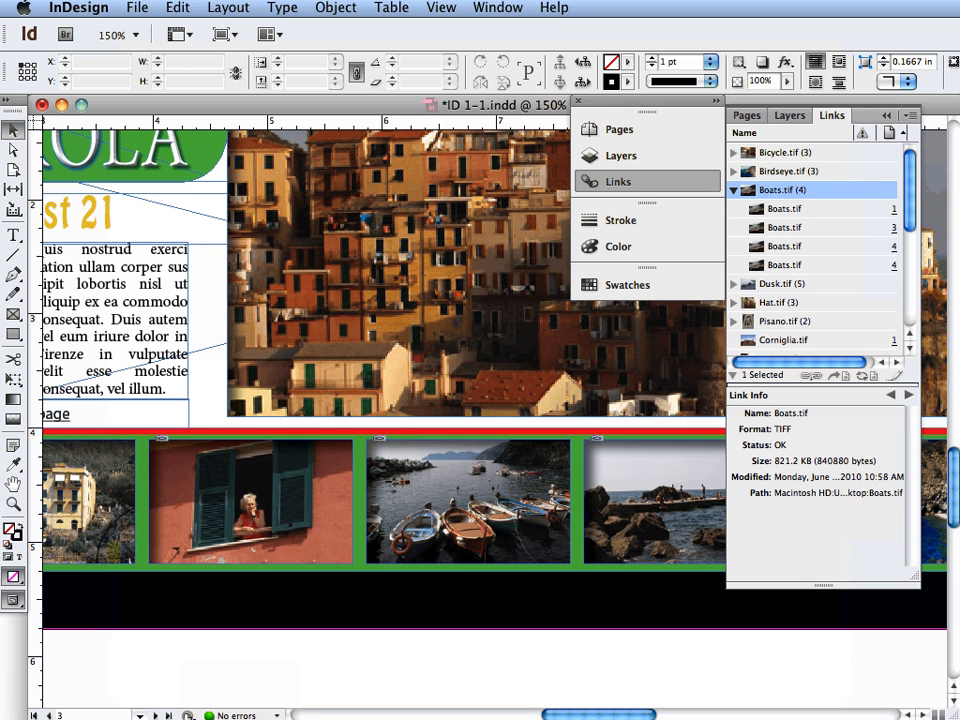
click(772, 636)
Check the link information of the boats photo on page 3, then deselect it and collapse the Boats.tif group
click(510, 546)
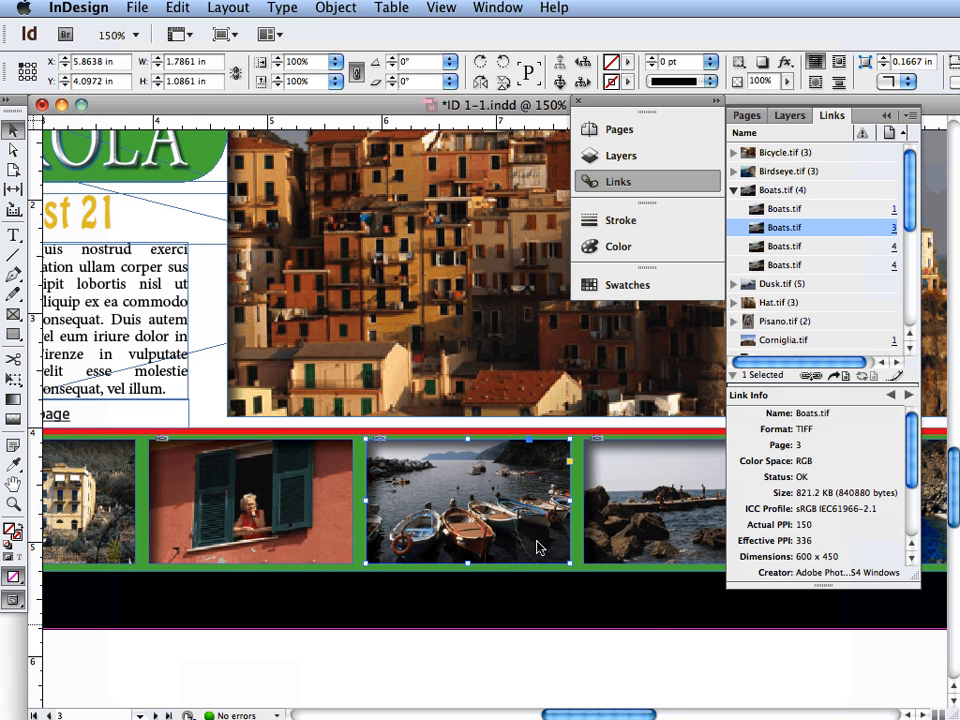
click(646, 626)
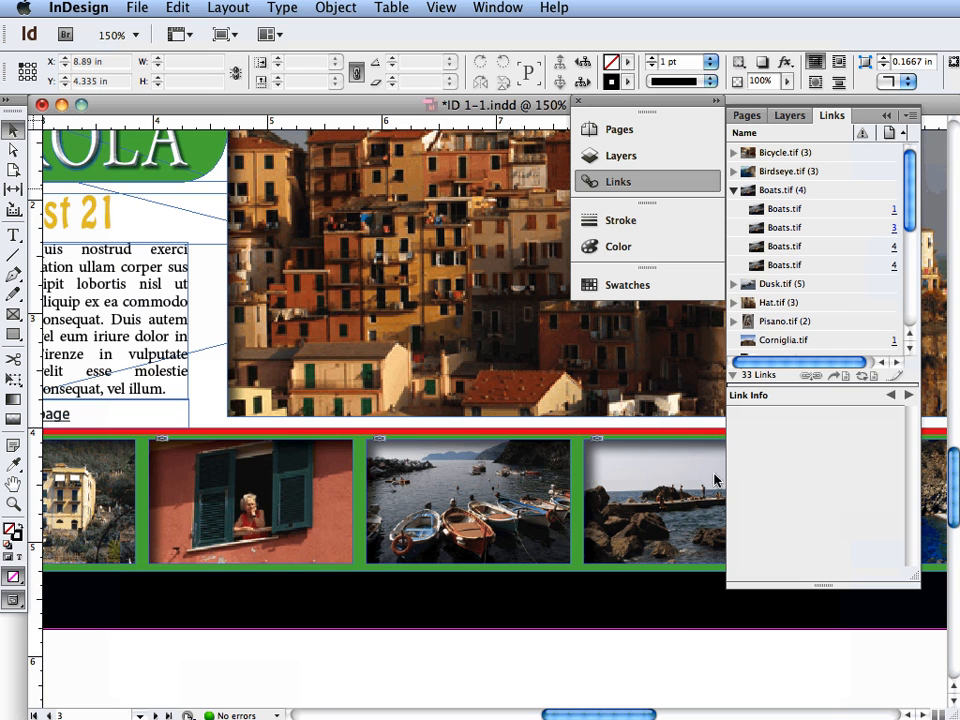
click(733, 190)
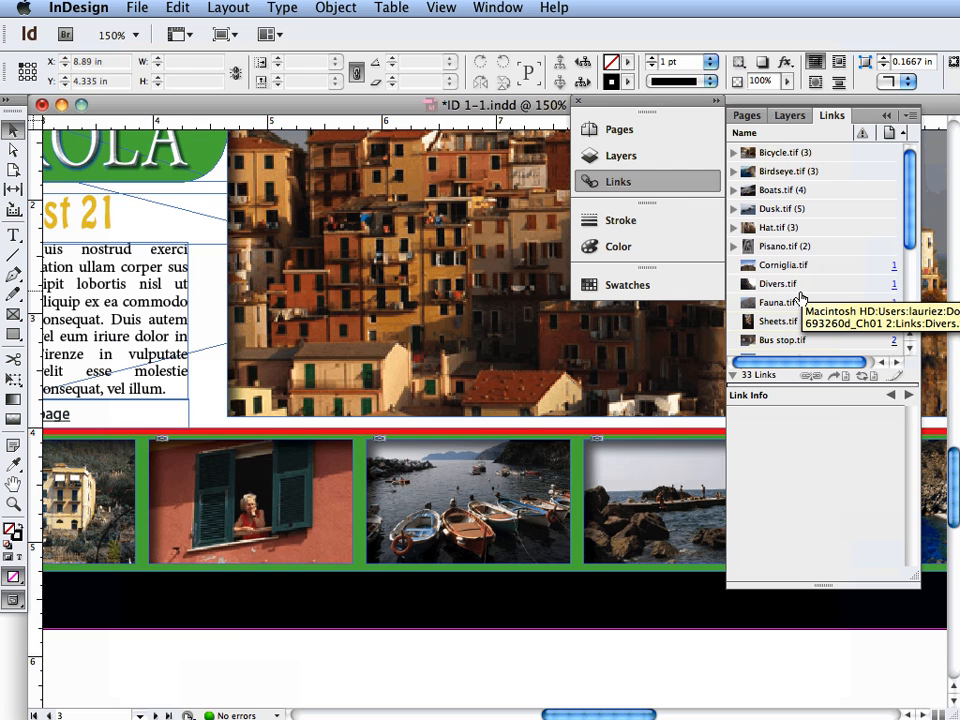
Examine the link information of Launch.tif in an enlarged panel, hiding and redisplaying the details
scroll(800, 298, down, 5)
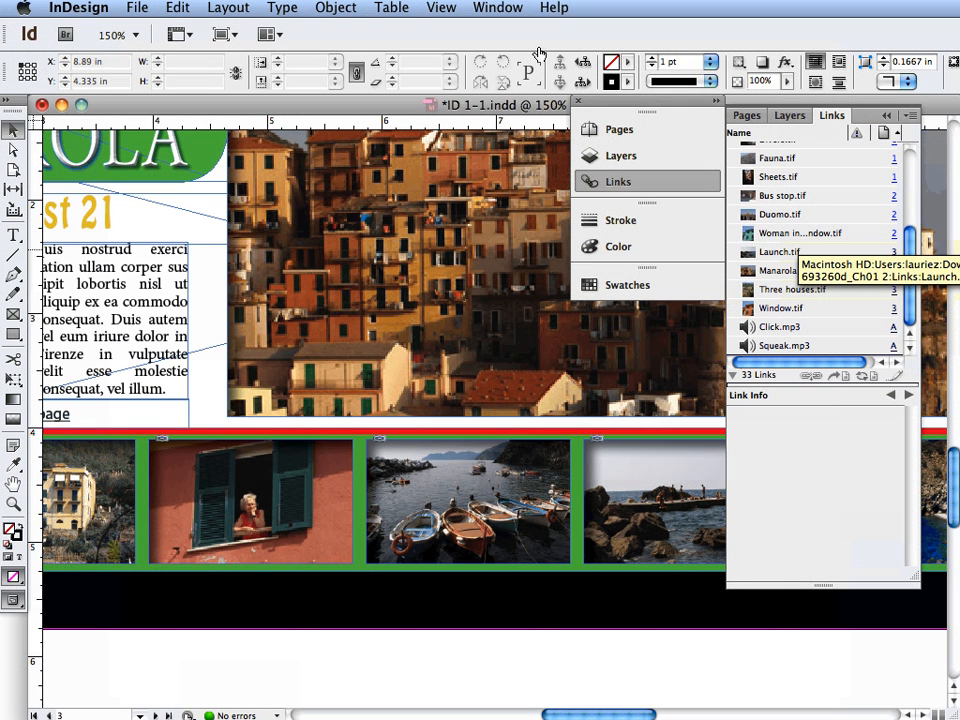
click(781, 253)
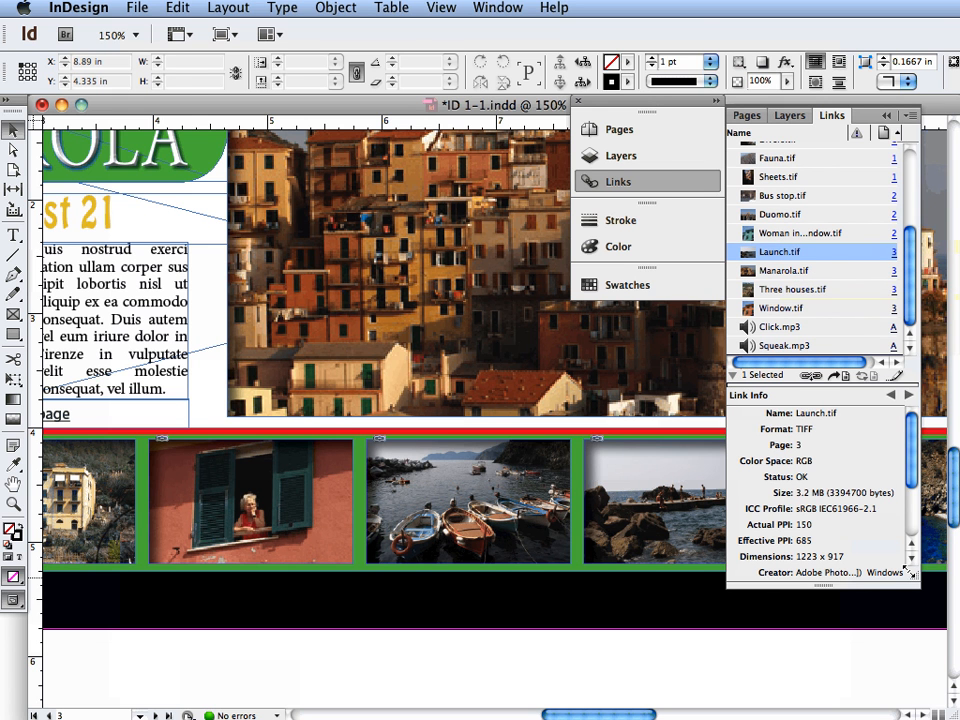
drag(905, 571, 914, 650)
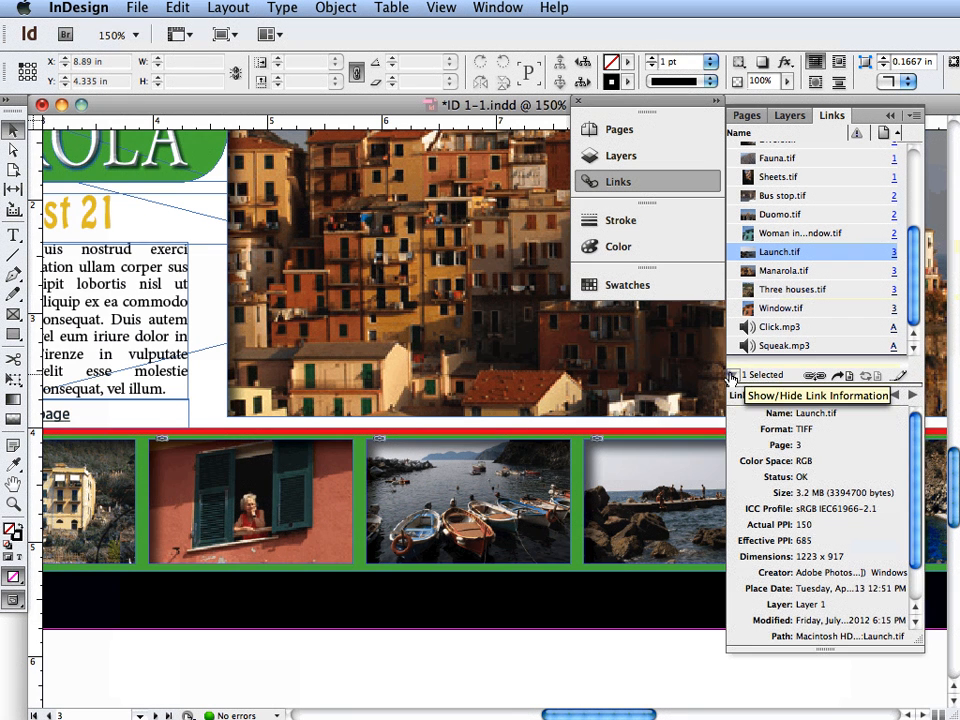
click(732, 376)
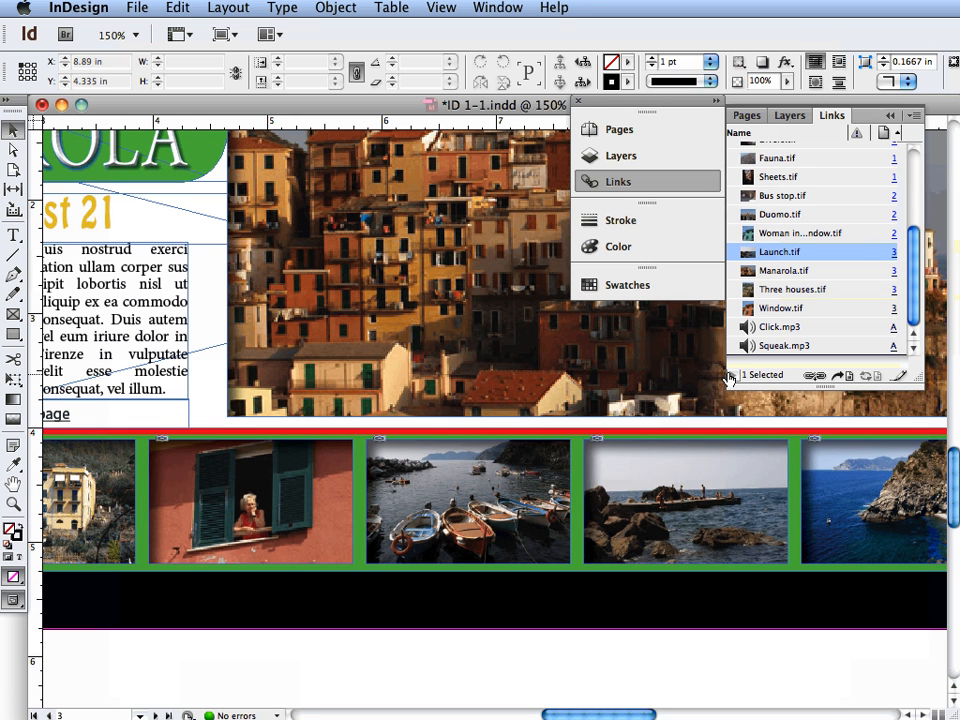
click(732, 376)
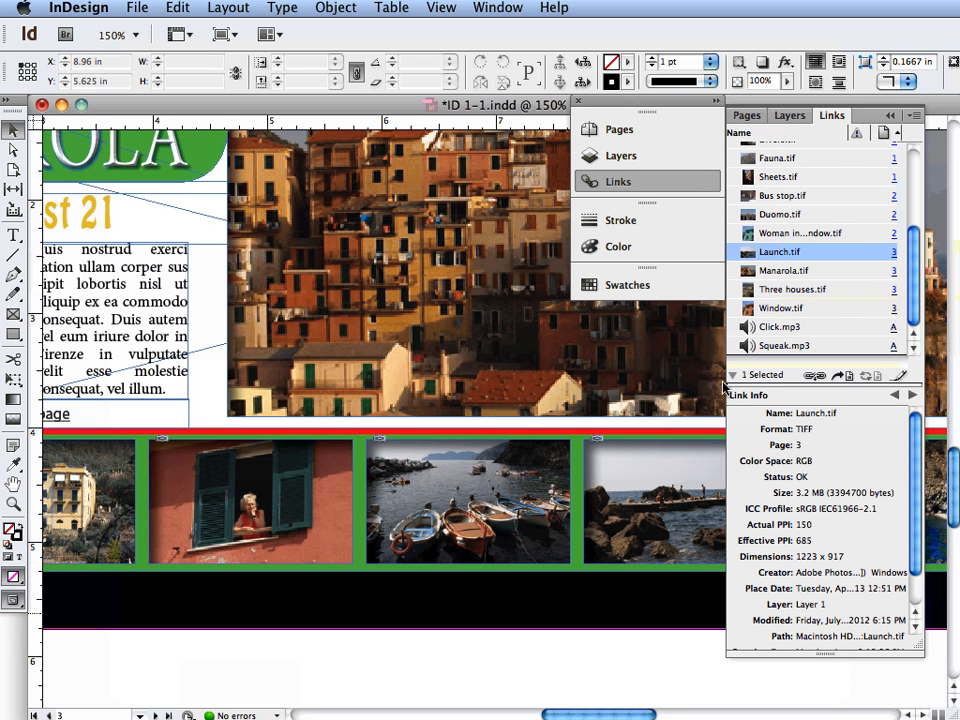
Add a new page after page 3 and display it in the document window
scroll(716, 614, down, 5)
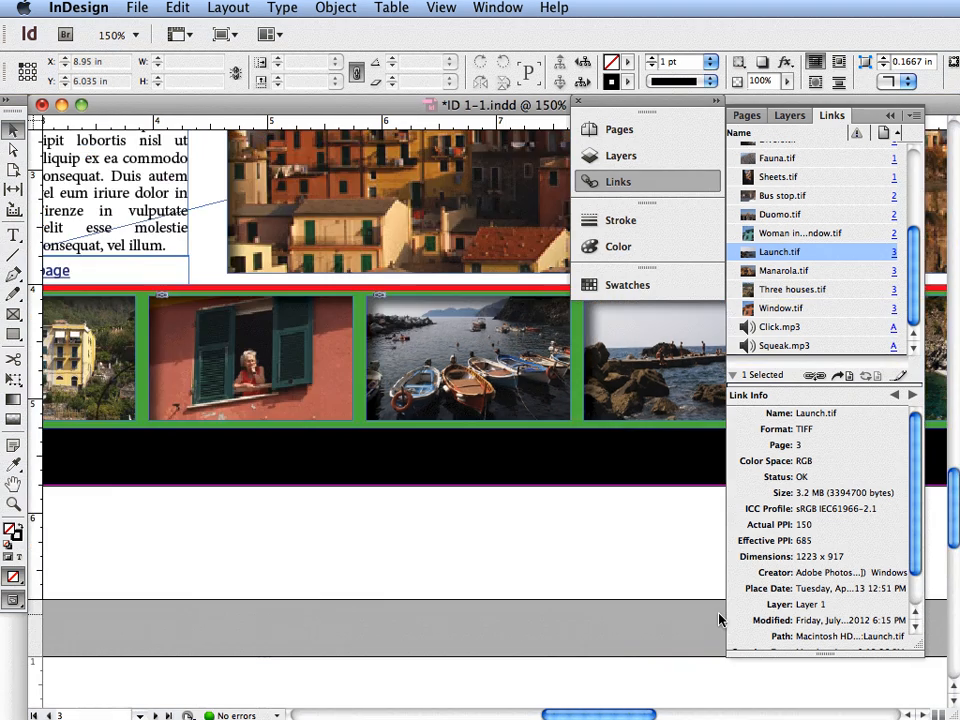
scroll(716, 614, up, 4)
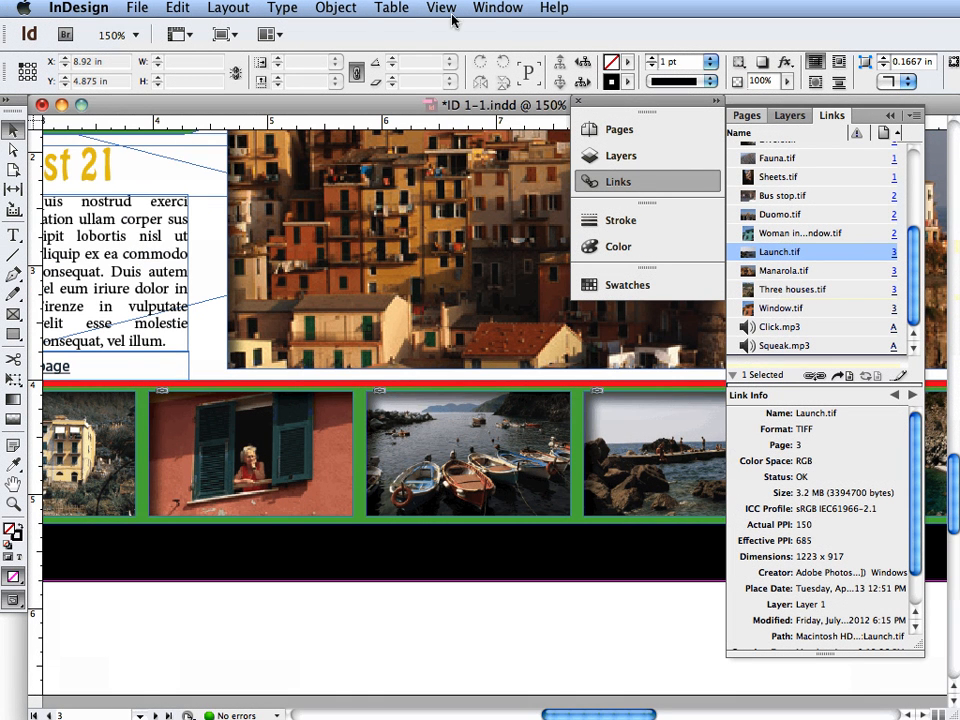
click(741, 116)
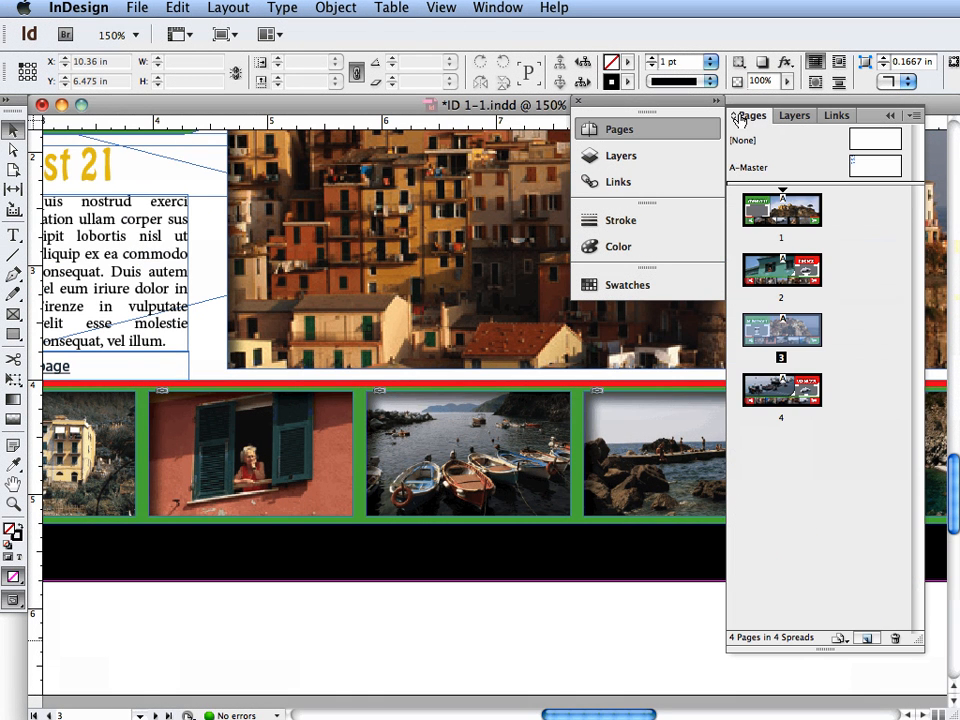
click(867, 639)
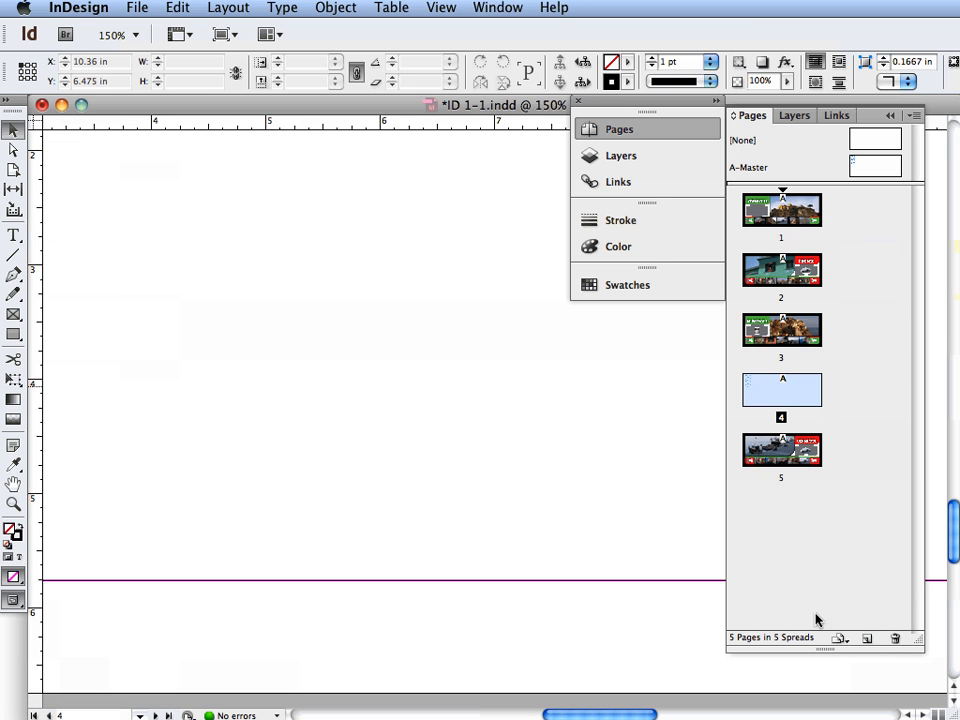
double_click(768, 387)
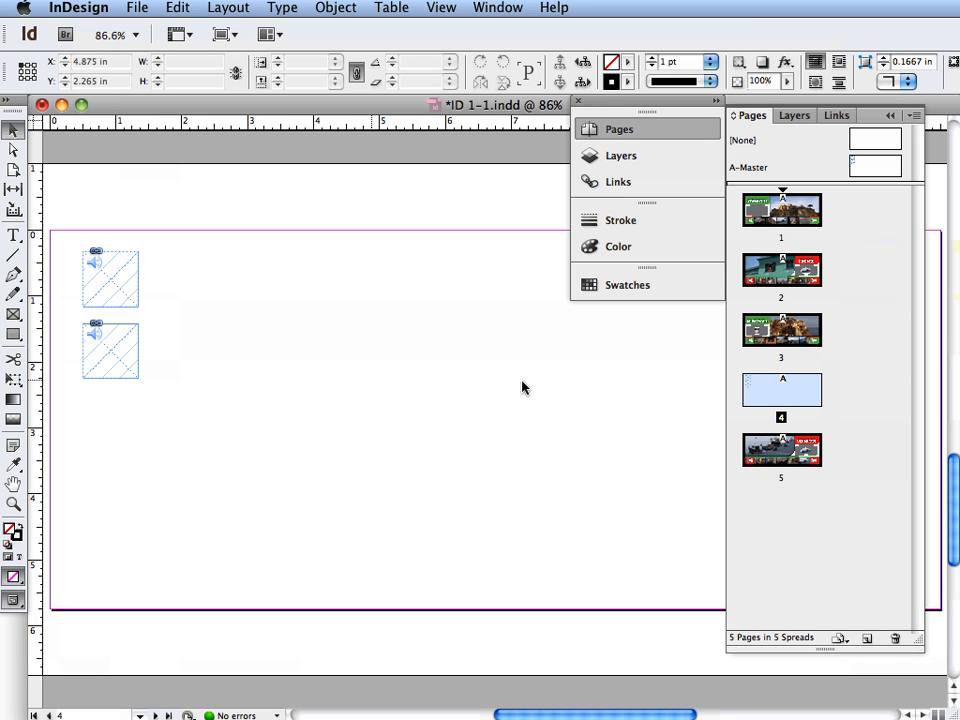
Place the 25 KB portrait JPEG from the Pictures folder on page 4 beside the sound frames, about 2.25 in wide
key(super+d)
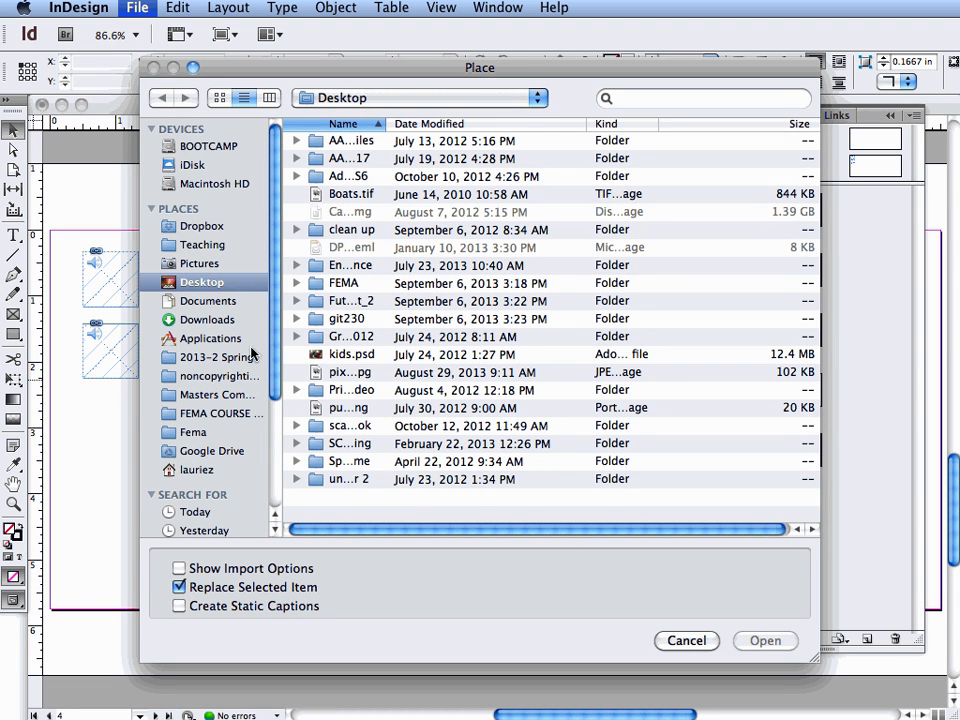
click(212, 263)
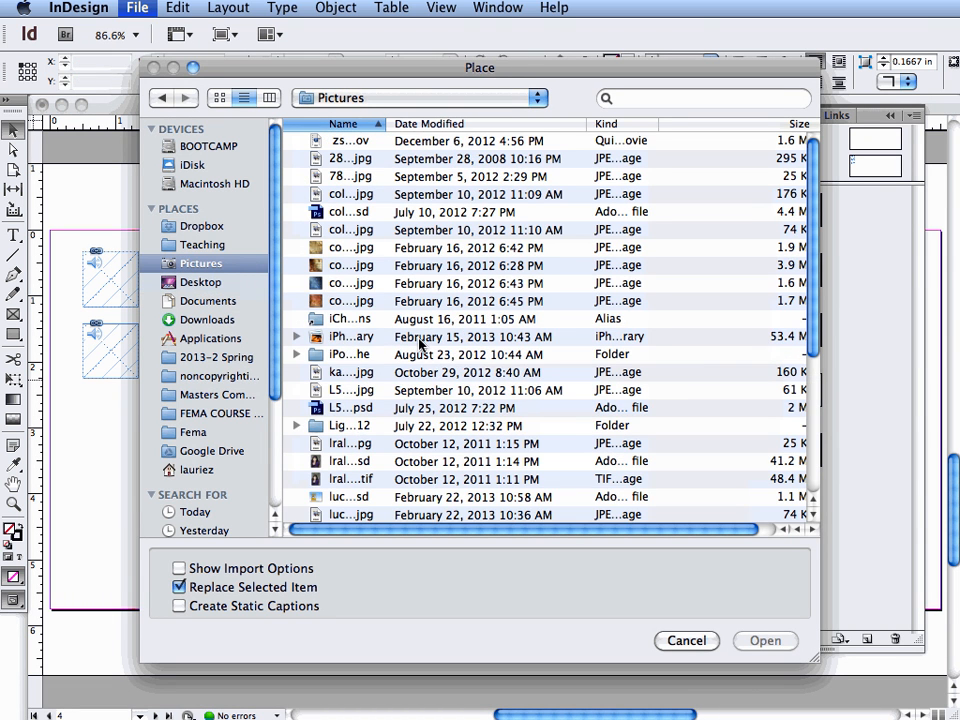
scroll(392, 232, down, 1)
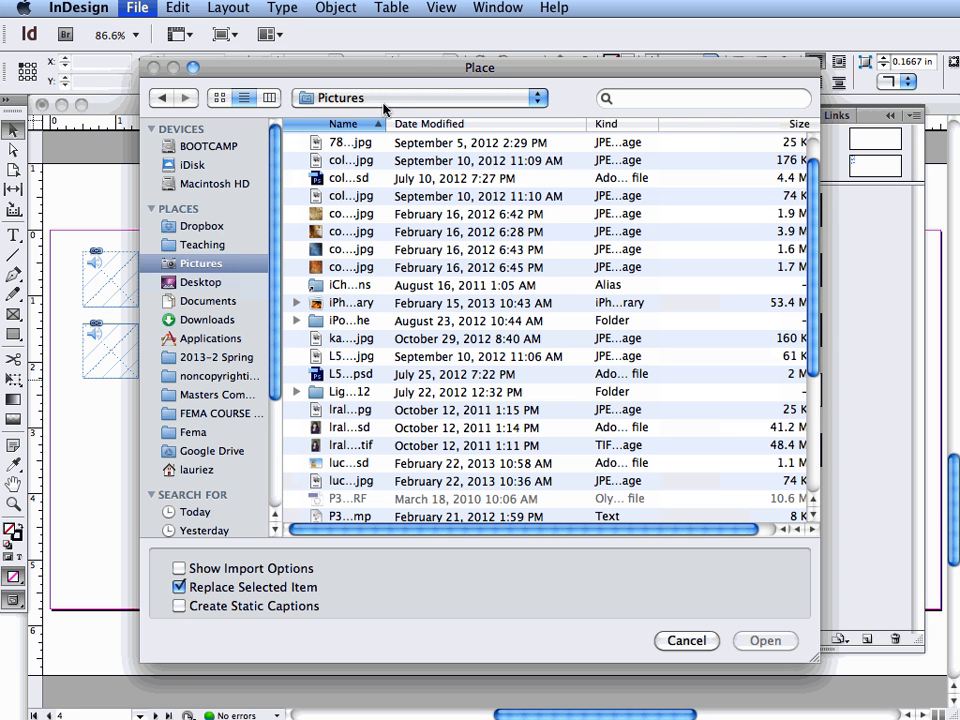
drag(385, 123, 440, 124)
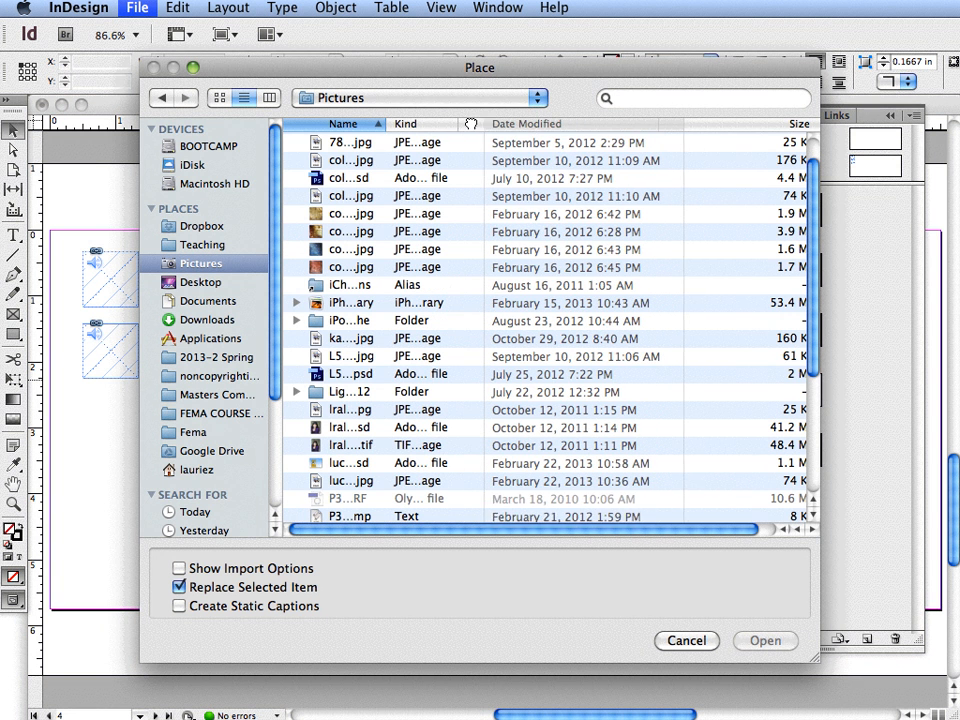
scroll(345, 455, down, 5)
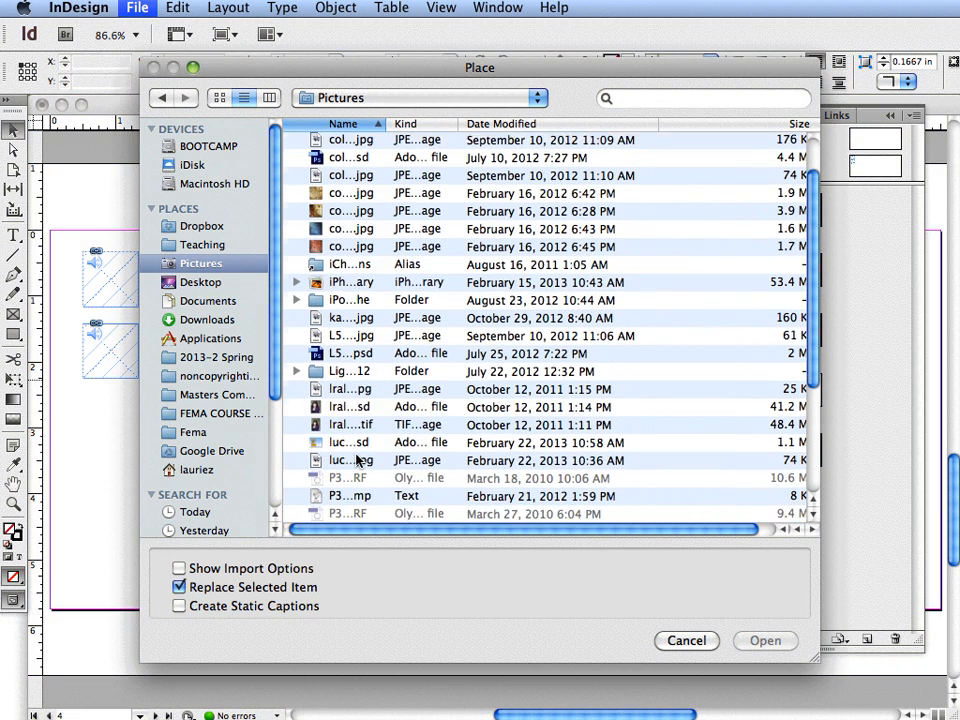
scroll(362, 470, up, 3)
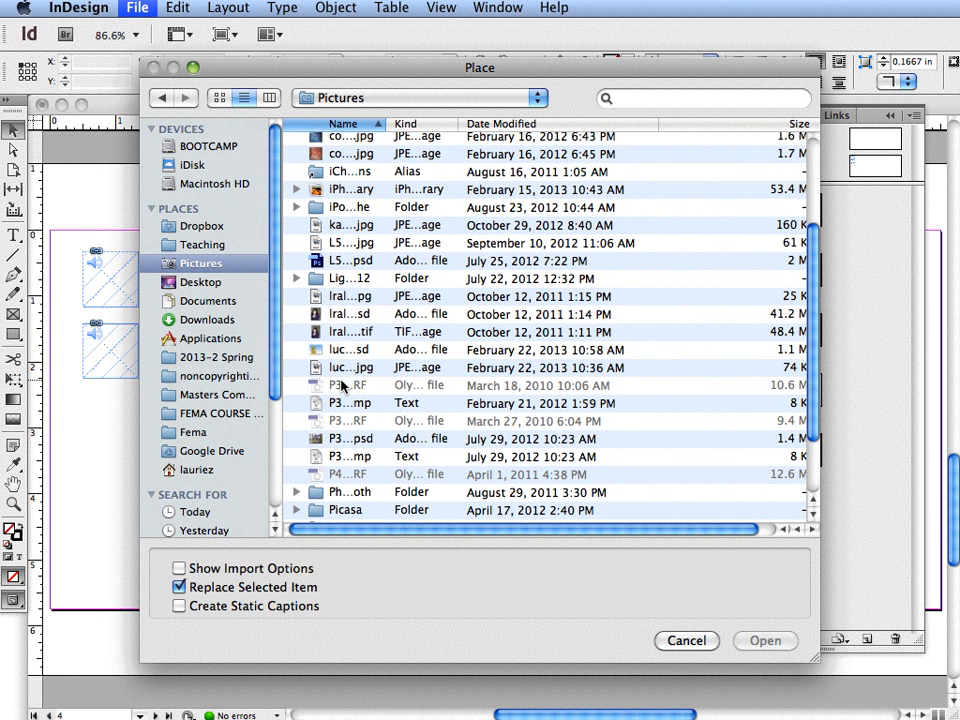
scroll(341, 386, up, 1)
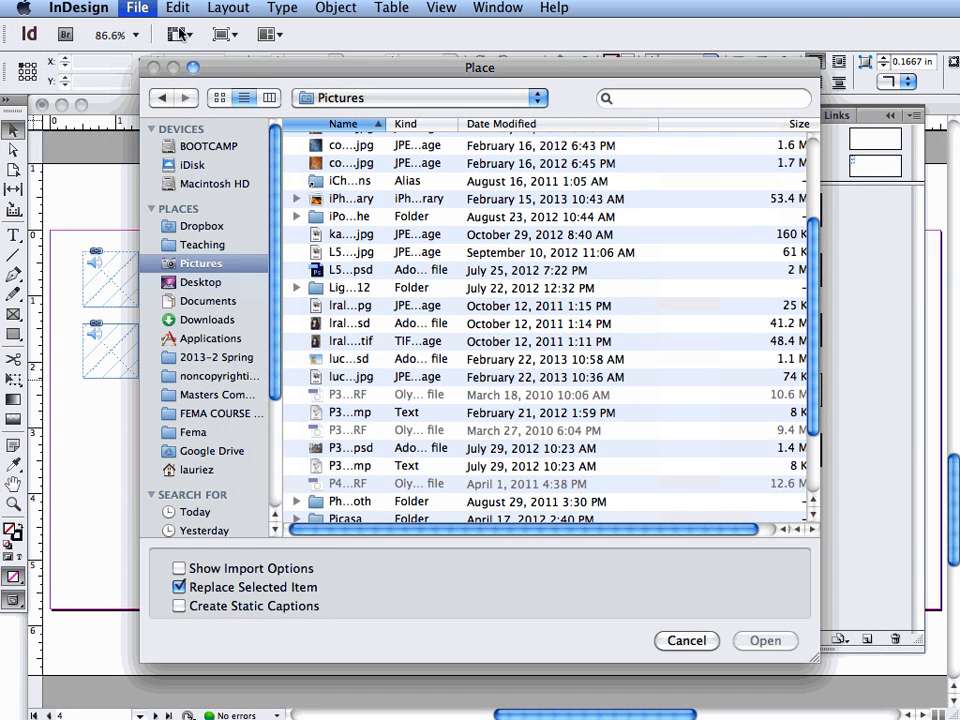
click(343, 305)
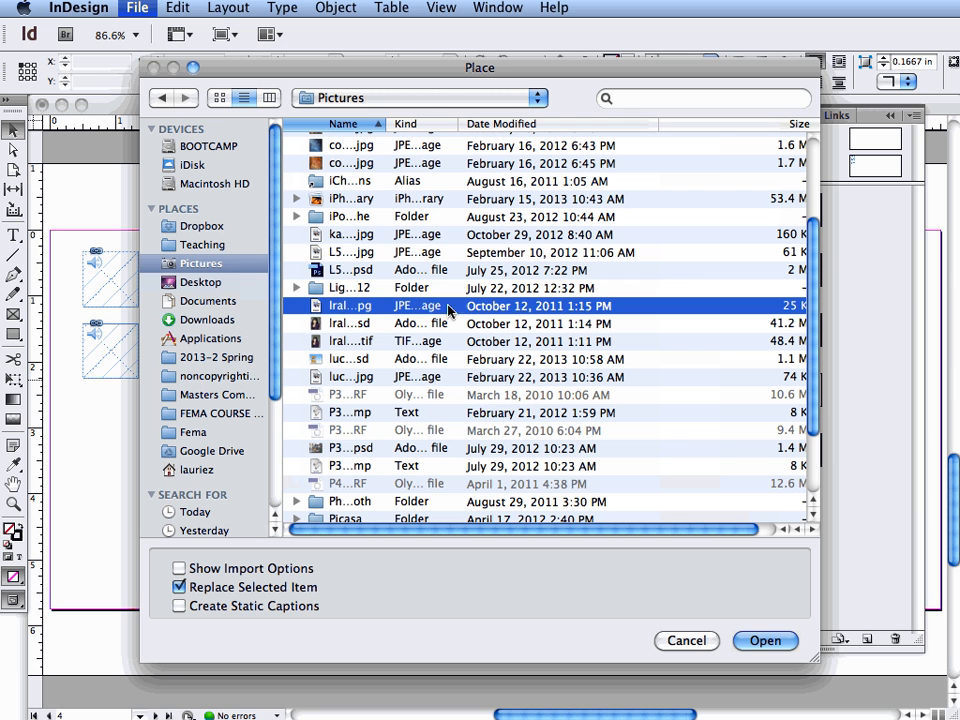
click(767, 641)
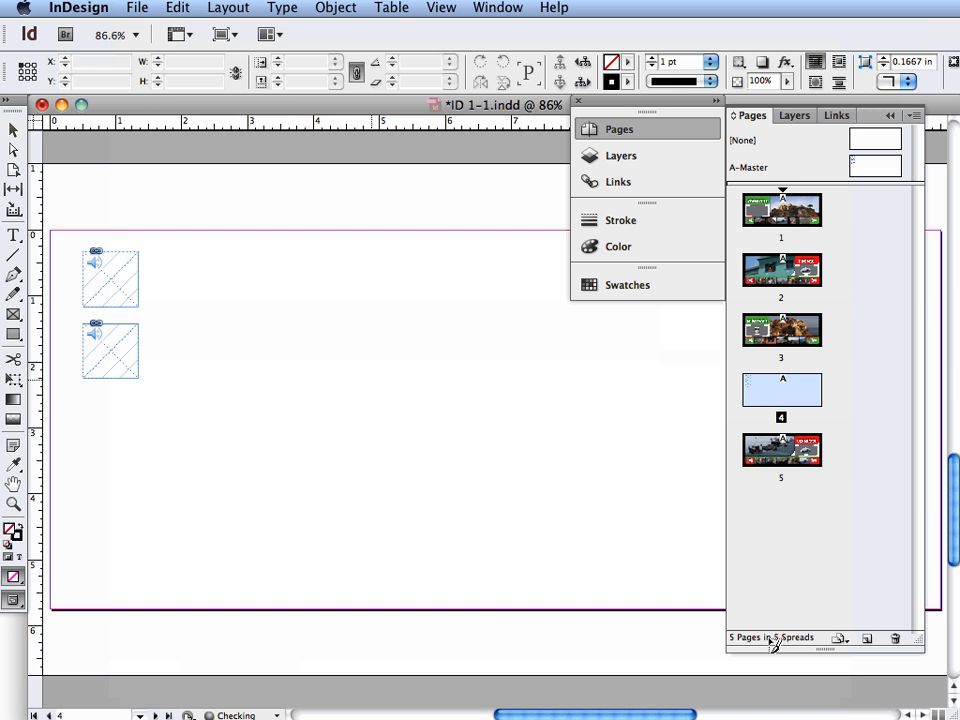
click(194, 262)
drag(194, 262, 336, 397)
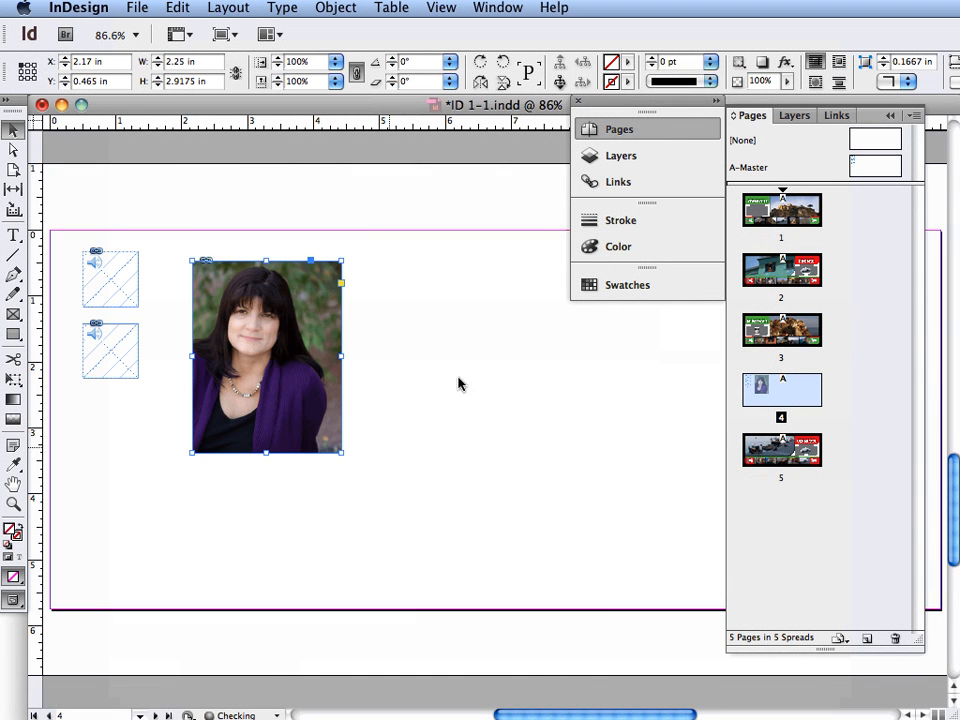
Show the link information of the placed portrait to check its actual and effective resolution
click(620, 183)
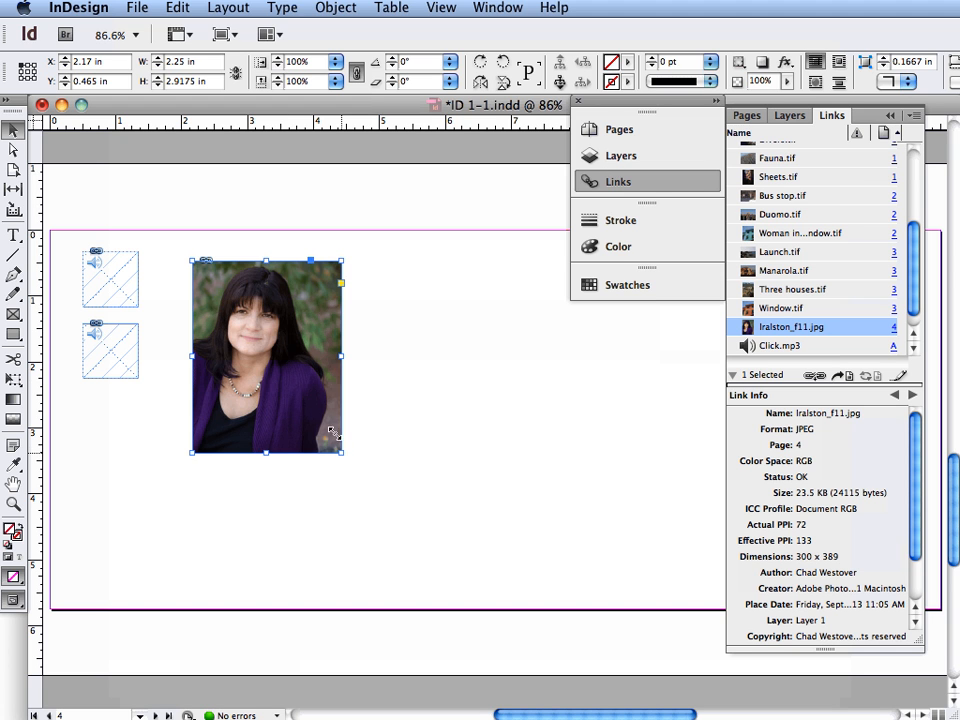
Shrink the portrait's frame on page 4 to about 1.5 by 1.95 in and fit the image proportionally inside it
drag(335, 446, 291, 387)
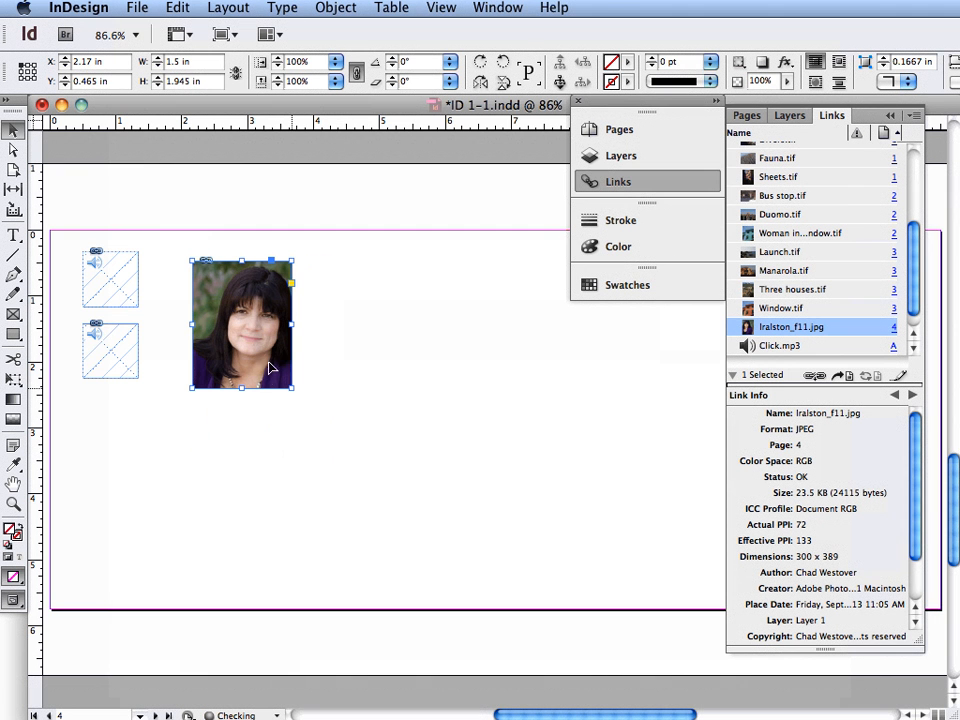
mouse_move(261, 292)
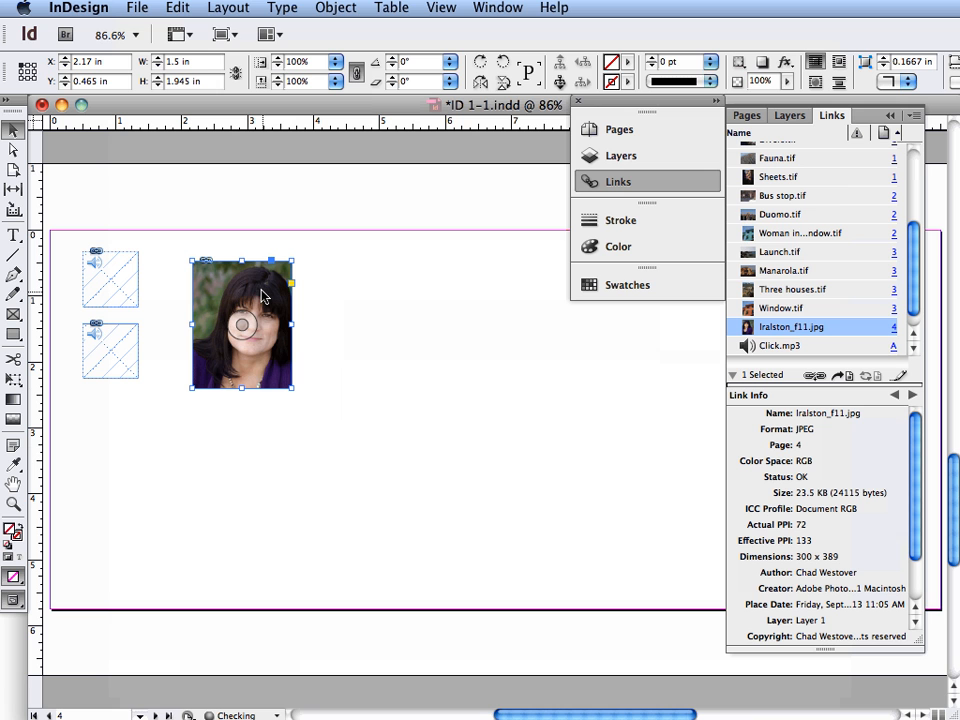
right_click(261, 292)
mouse_move(465, 540)
click(549, 543)
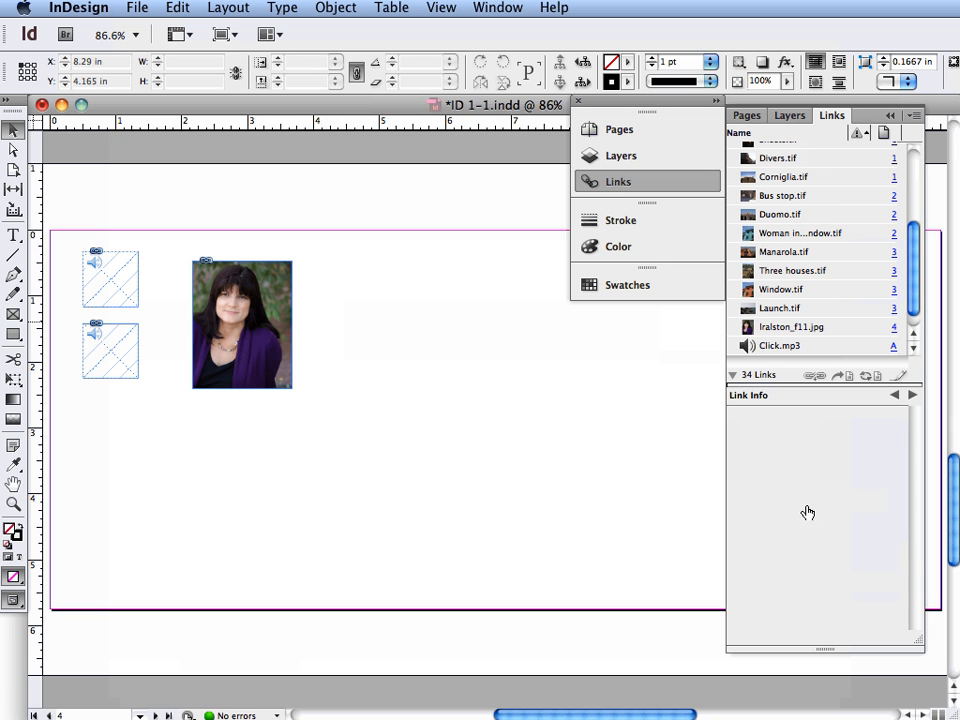
Compare the effective resolution of the resized portrait with that of Launch.tif in their link information
click(789, 326)
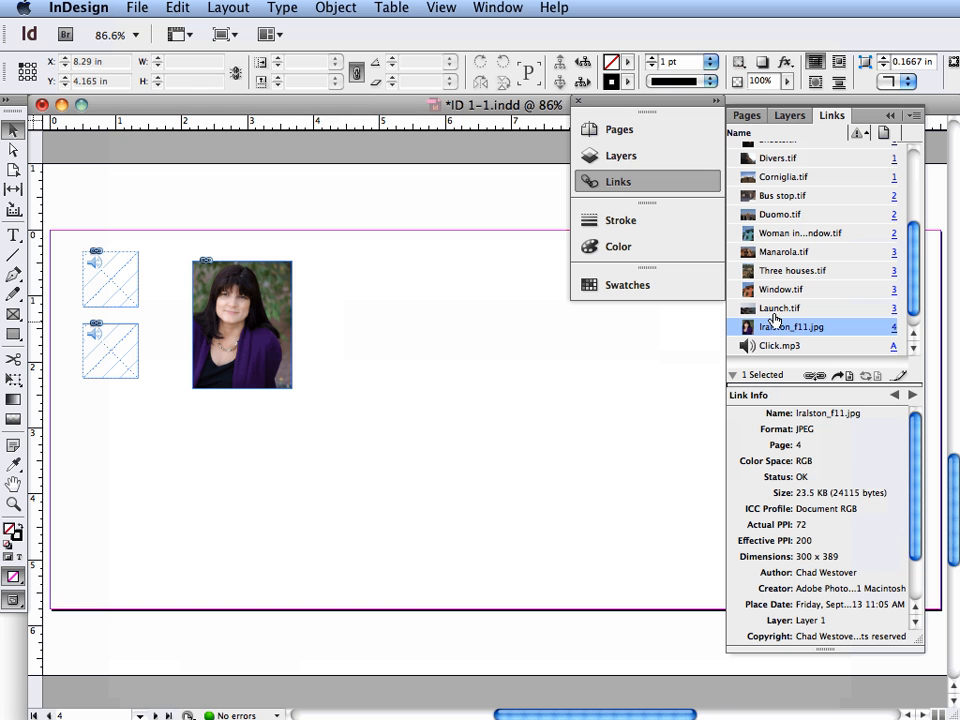
click(773, 310)
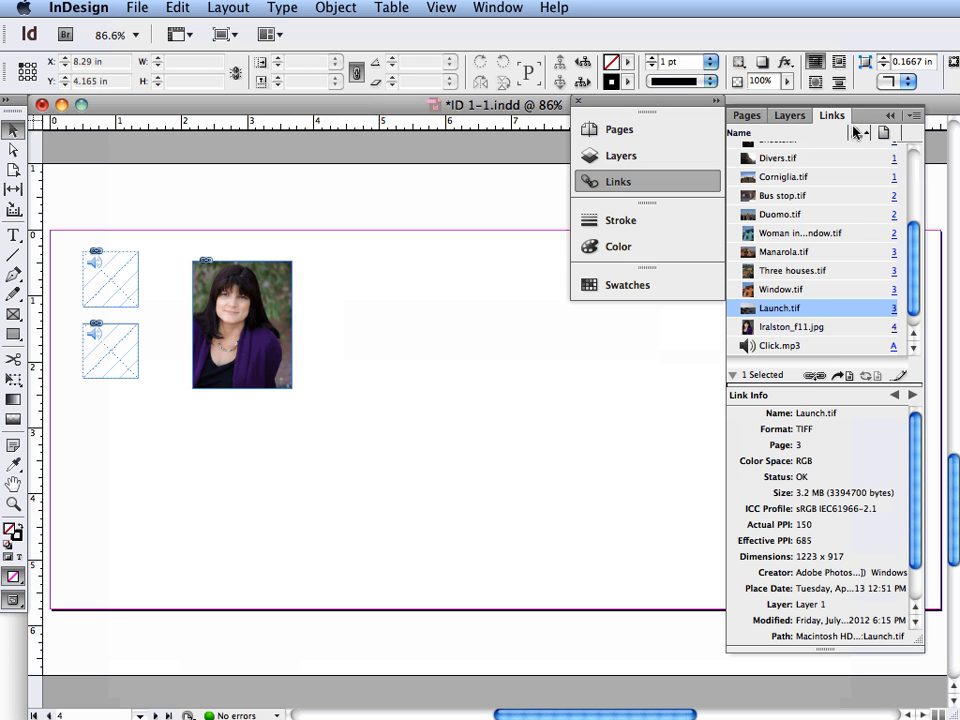
Sort the list of links by name in descending and ascending order, by status, and by page number
drag(912, 245, 915, 182)
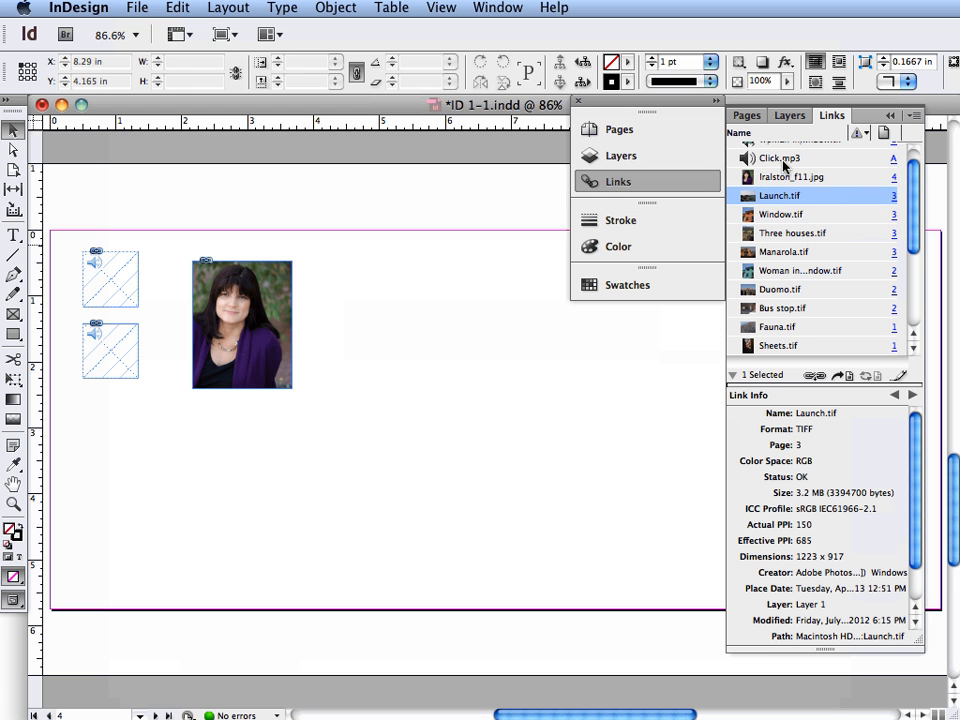
click(757, 132)
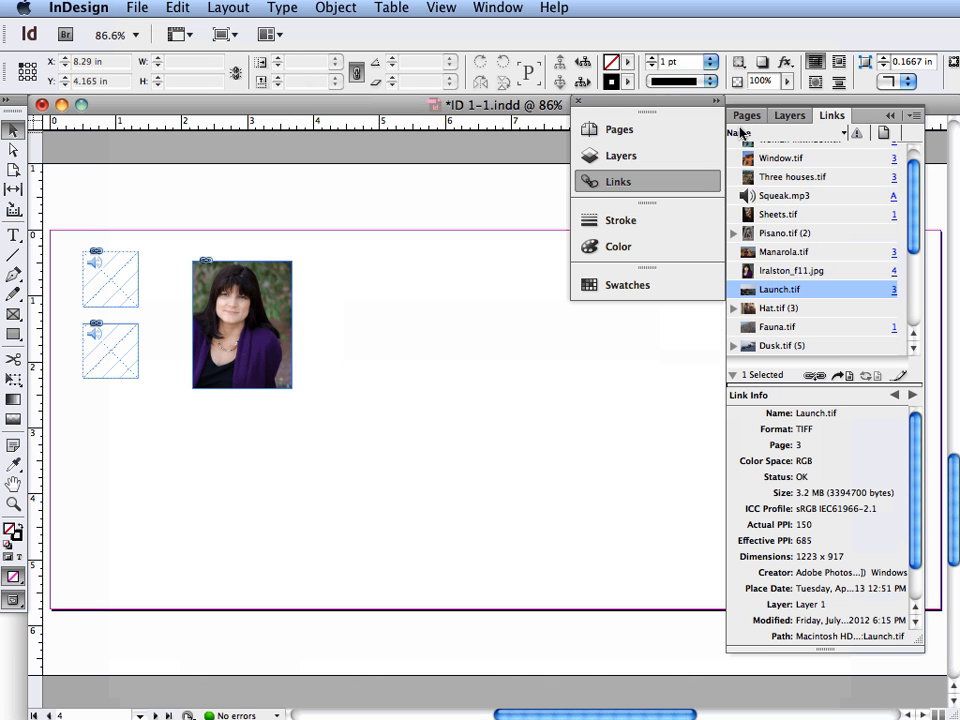
click(756, 133)
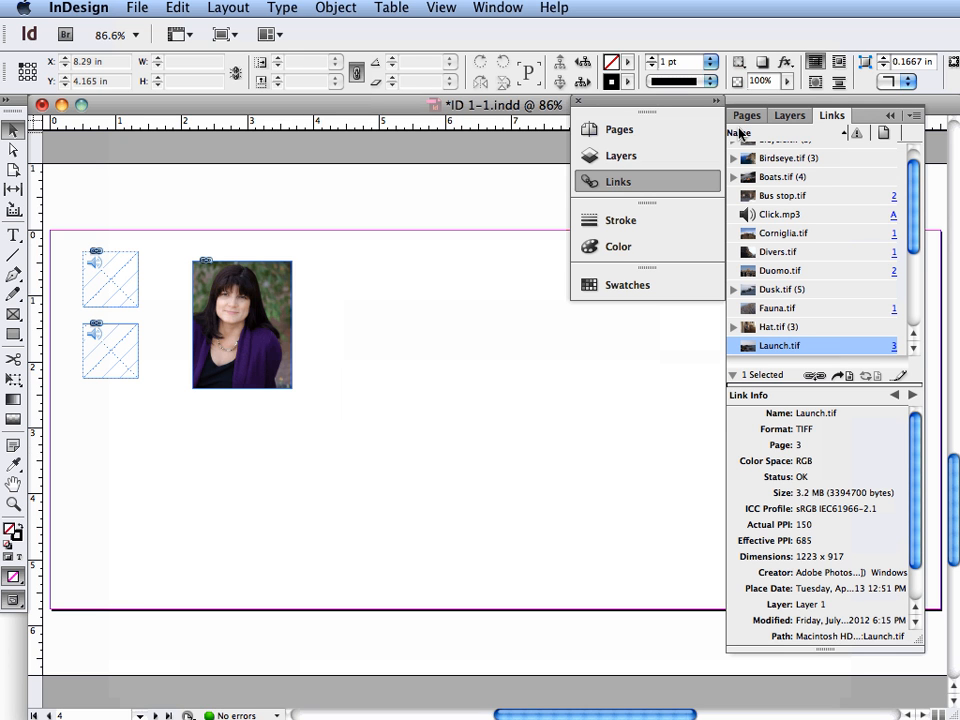
click(855, 134)
click(884, 132)
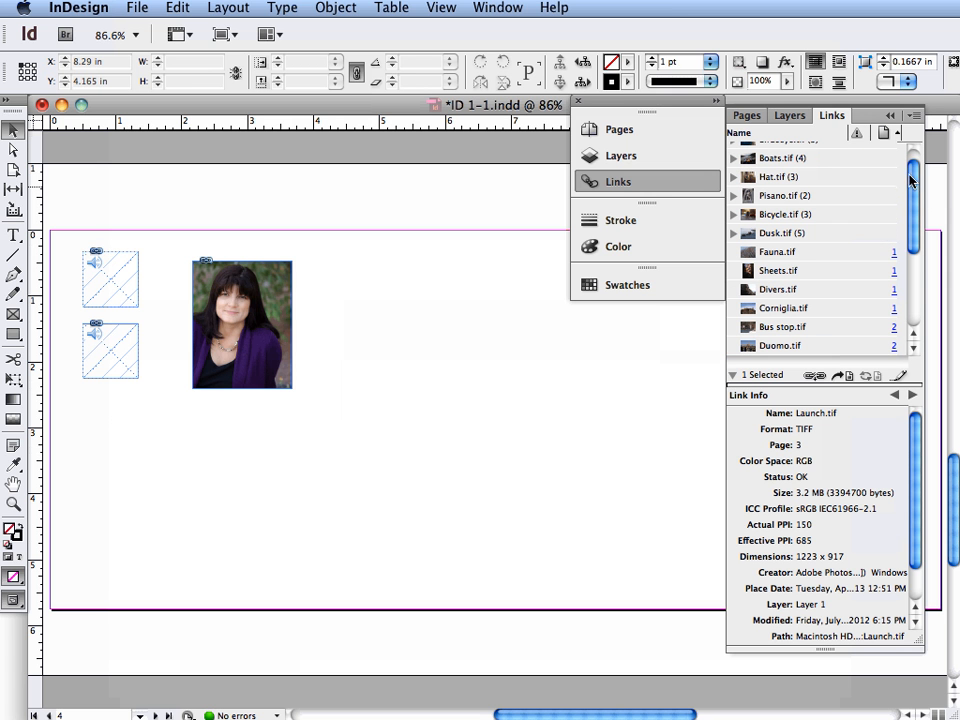
Find Divers.tif in the list of links and jump to the image on page 1
drag(912, 187, 908, 236)
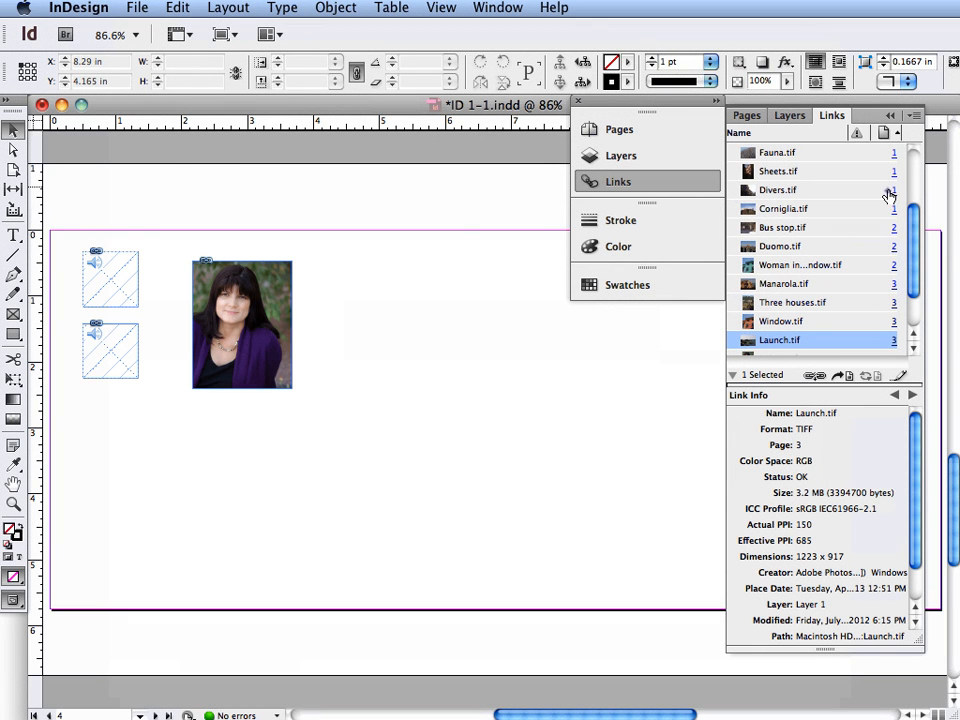
click(888, 192)
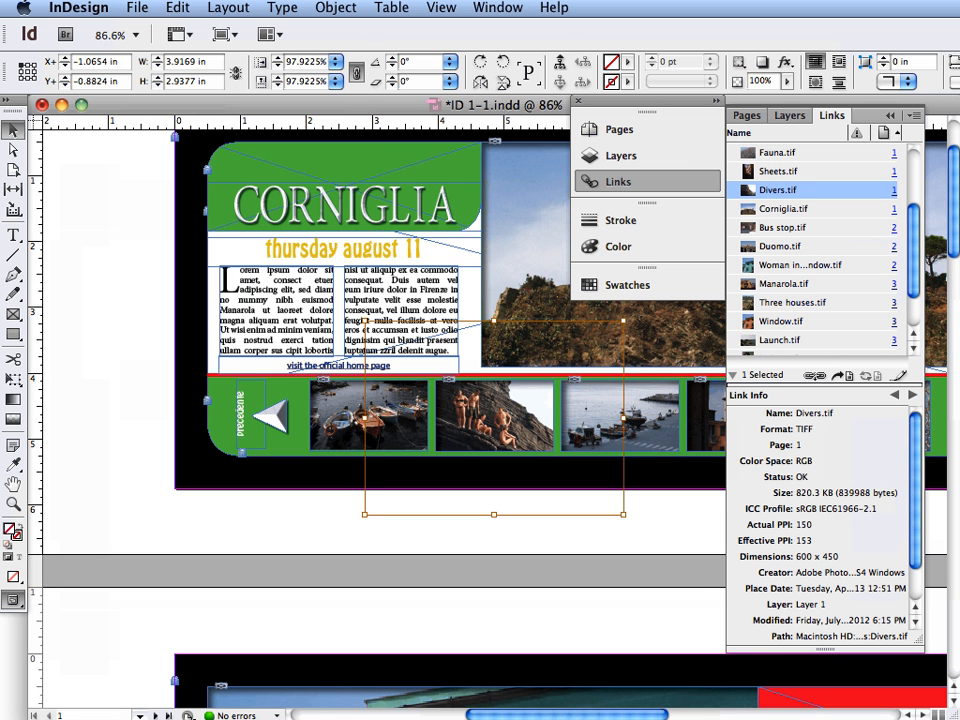